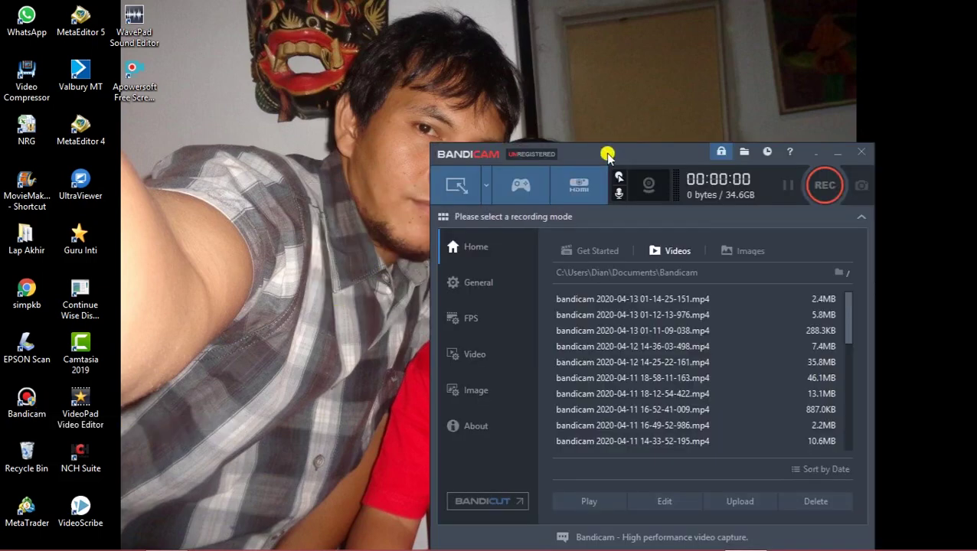
Record a roughly 10-second screen-area test clip (362.1KB), then close the capture frame.
{"action": "left_click_drag", "start_coordinate": [606, 158], "coordinate": [491, 107]}
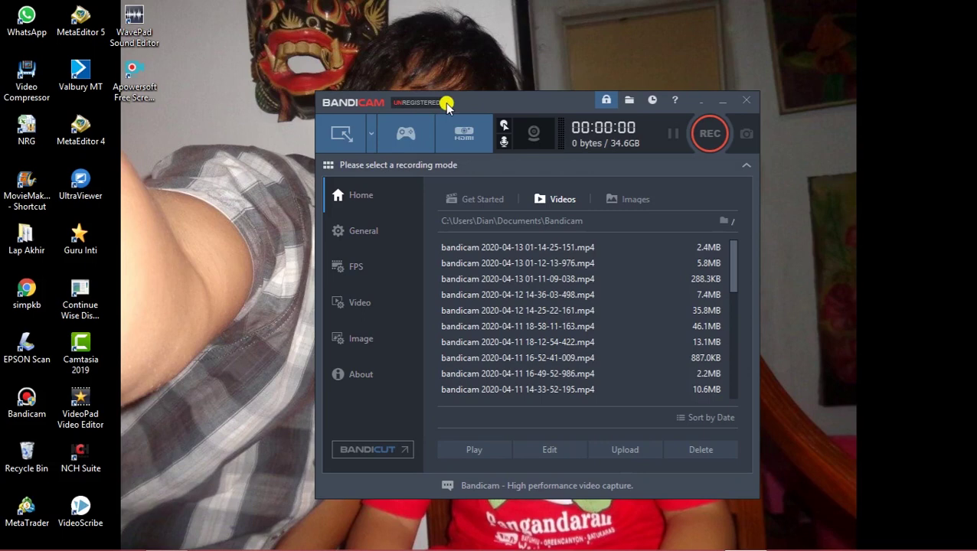
{"action": "left_click", "coordinate": [701, 137]}
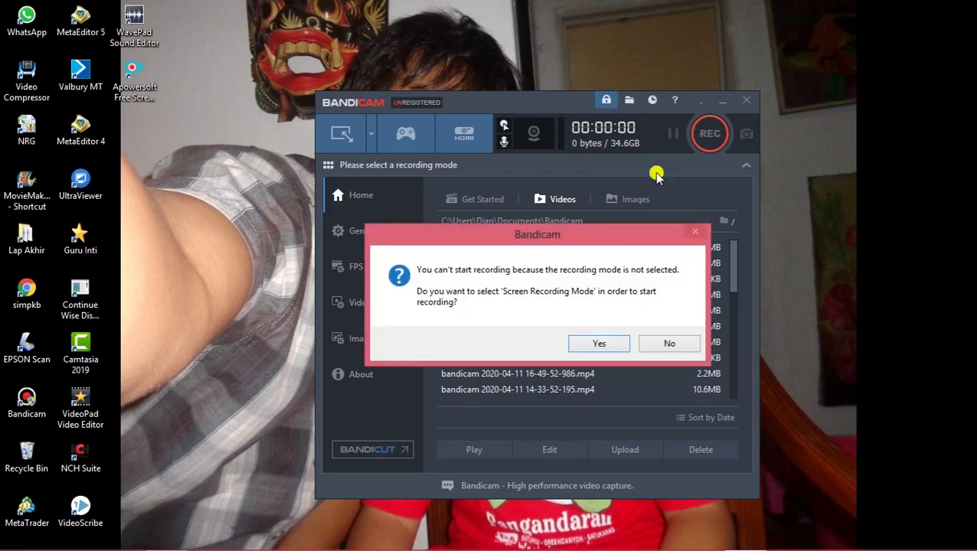
{"action": "left_click", "coordinate": [599, 343]}
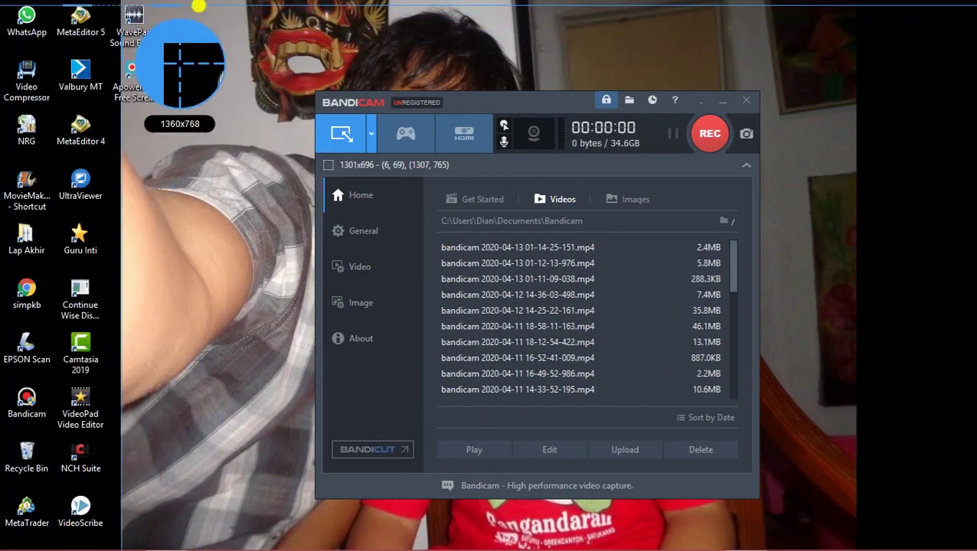
{"action": "left_click_drag", "start_coordinate": [220, 20], "coordinate": [828, 525]}
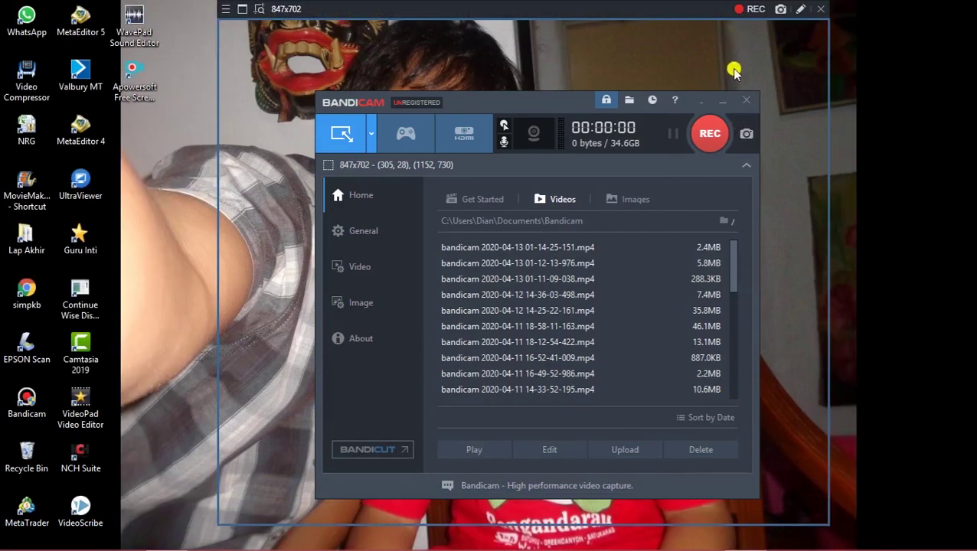
{"action": "left_click", "coordinate": [710, 133]}
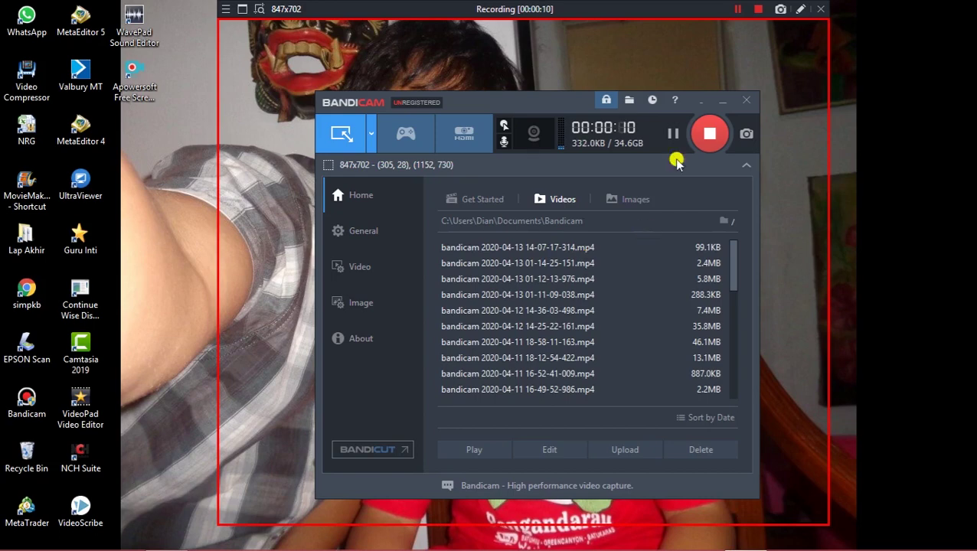
{"action": "left_click", "coordinate": [699, 141]}
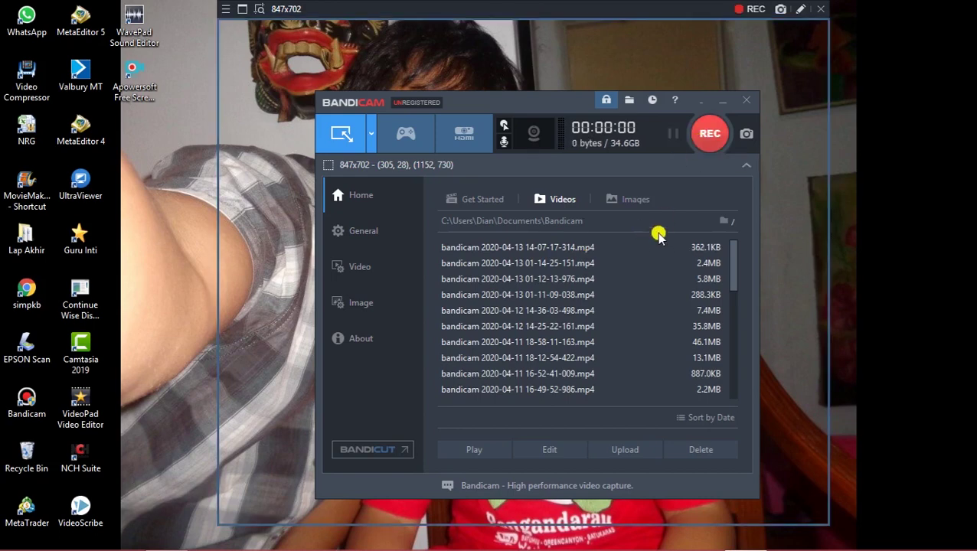
{"action": "left_click", "coordinate": [818, 11]}
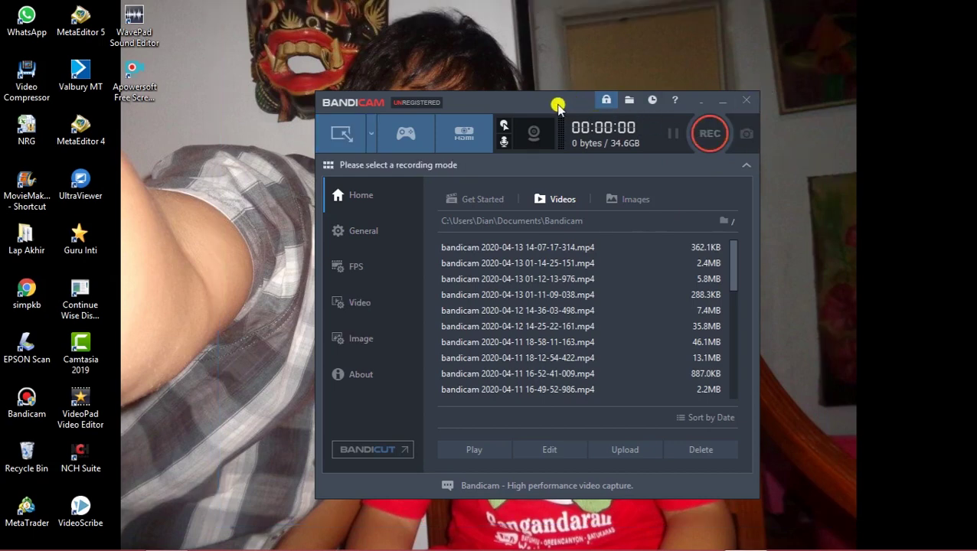
{"action": "left_click_drag", "start_coordinate": [558, 102], "coordinate": [665, 88]}
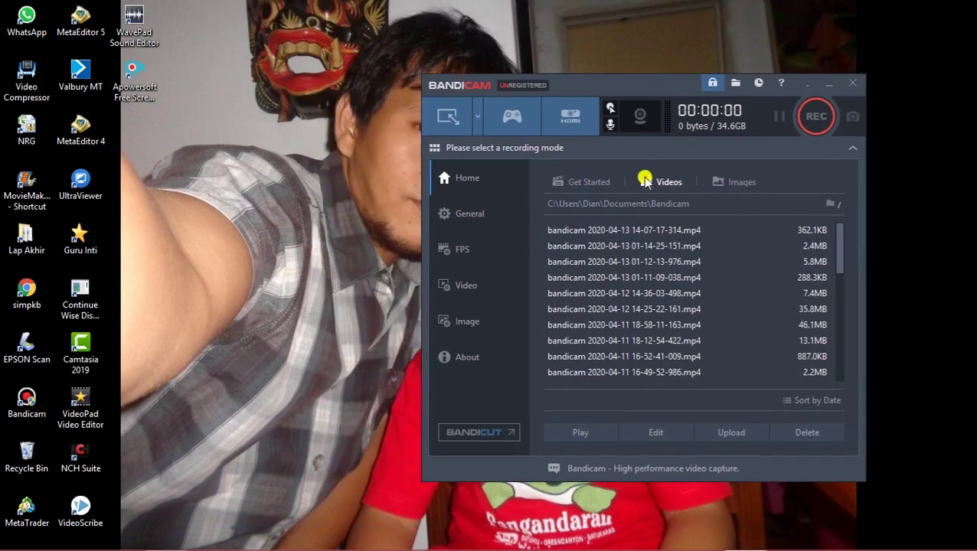
{"action": "left_click", "coordinate": [649, 231]}
{"action": "double_click", "coordinate": [648, 231]}
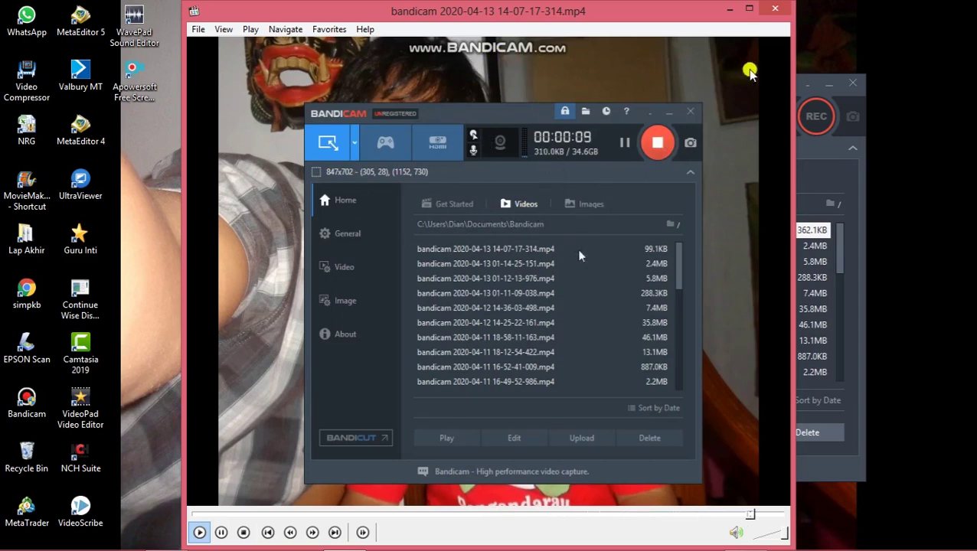
{"action": "left_click", "coordinate": [775, 9]}
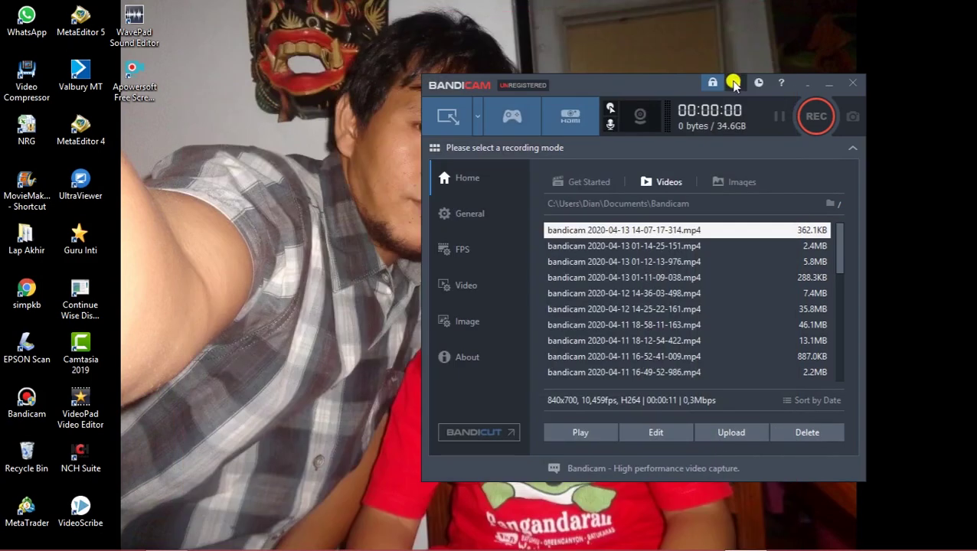
{"action": "left_click", "coordinate": [850, 87]}
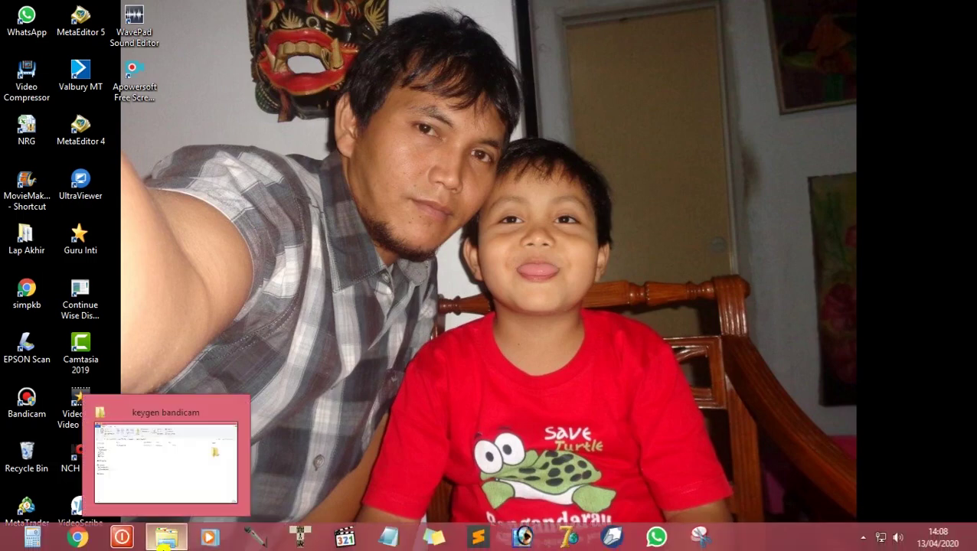
Copy keymaker.exe from the keygen bandicam folder.
{"action": "left_click", "coordinate": [165, 540]}
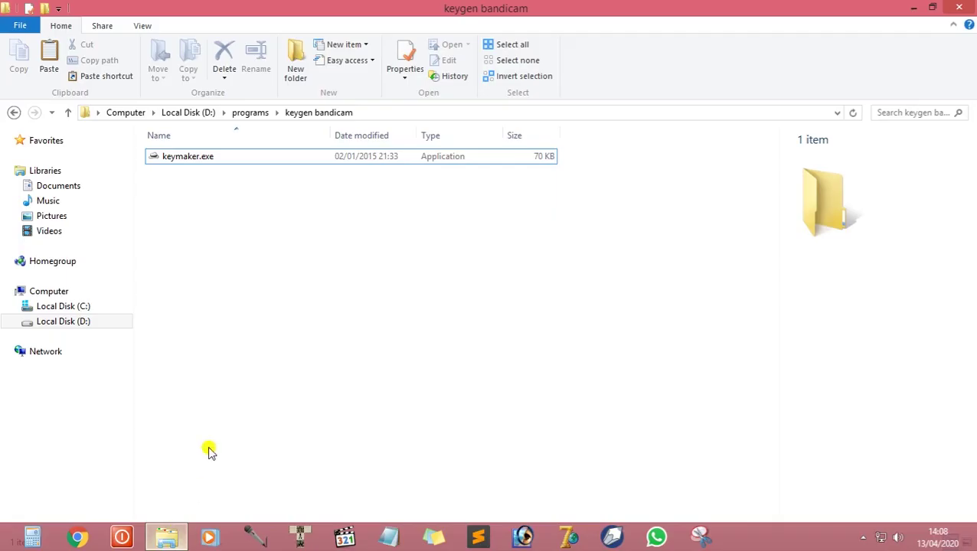
{"action": "double_click", "coordinate": [176, 169]}
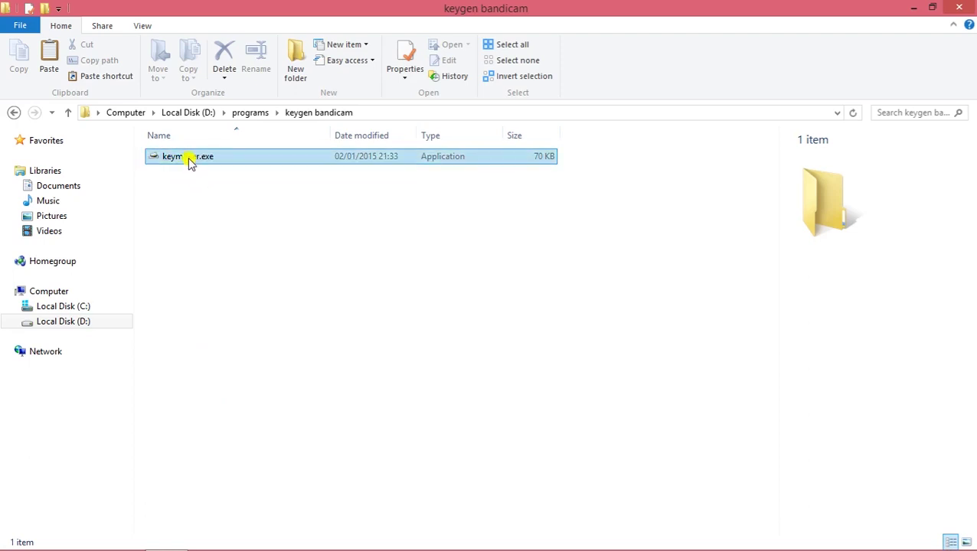
{"action": "right_click", "coordinate": [190, 161]}
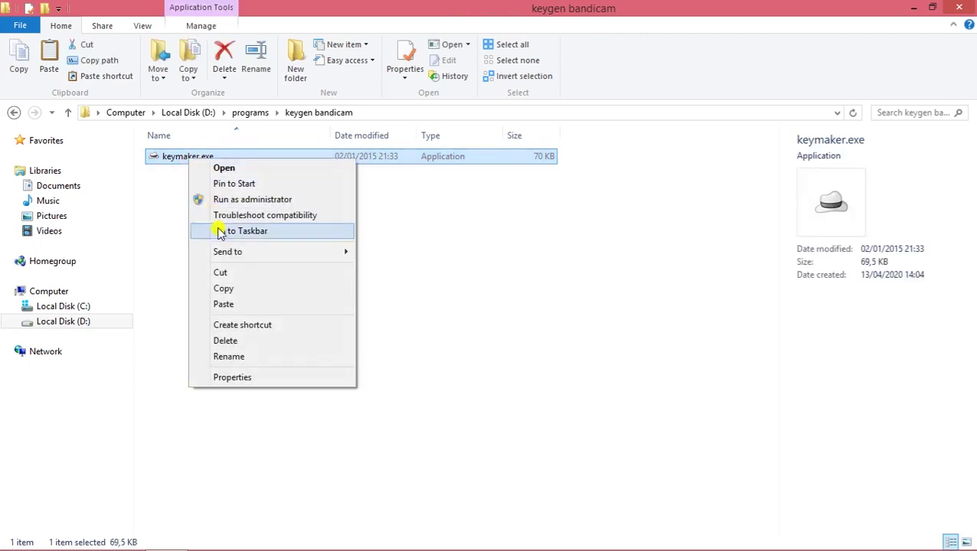
{"action": "left_click", "coordinate": [224, 288]}
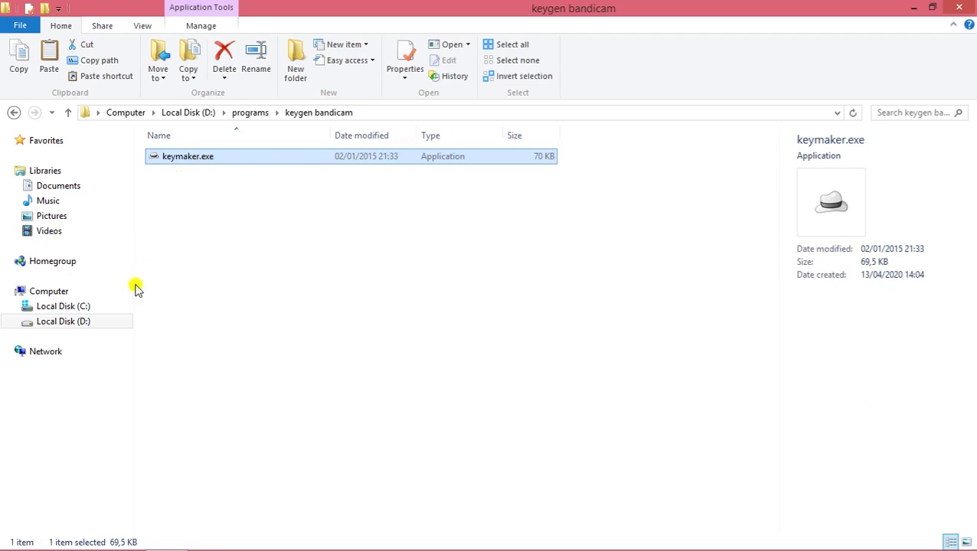
Paste keymaker.exe into C:\Program Files (x86)\Bandicam with administrator permission.
{"action": "left_click", "coordinate": [80, 312]}
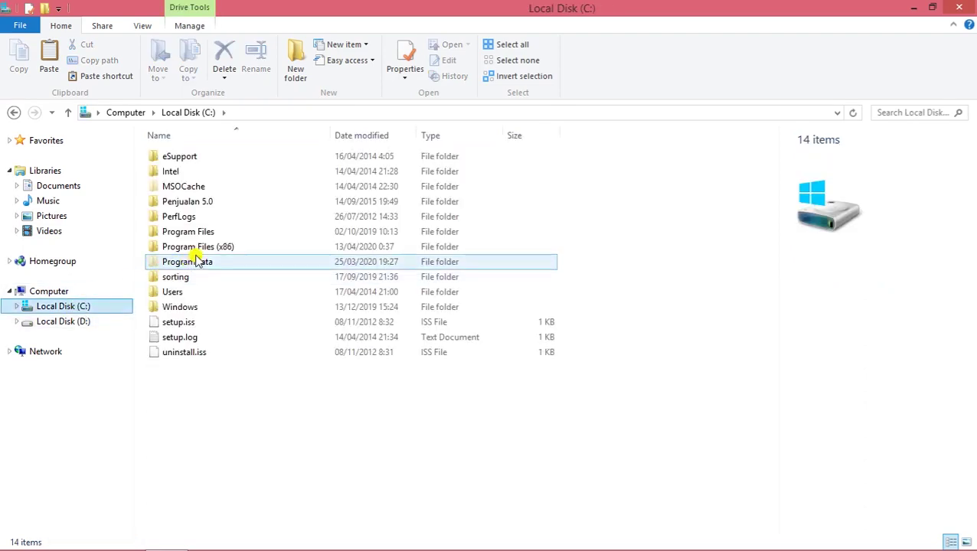
{"action": "double_click", "coordinate": [236, 246]}
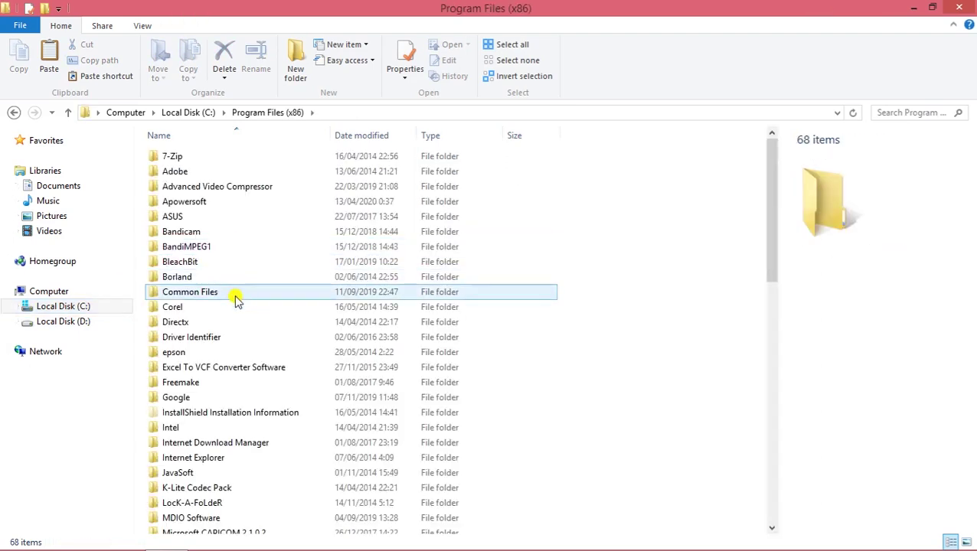
{"action": "double_click", "coordinate": [193, 233]}
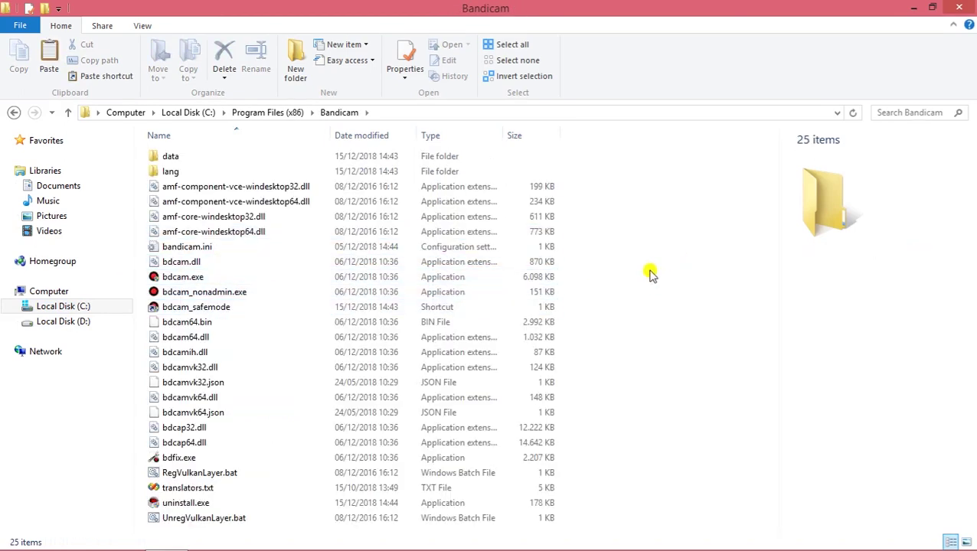
{"action": "right_click", "coordinate": [290, 312]}
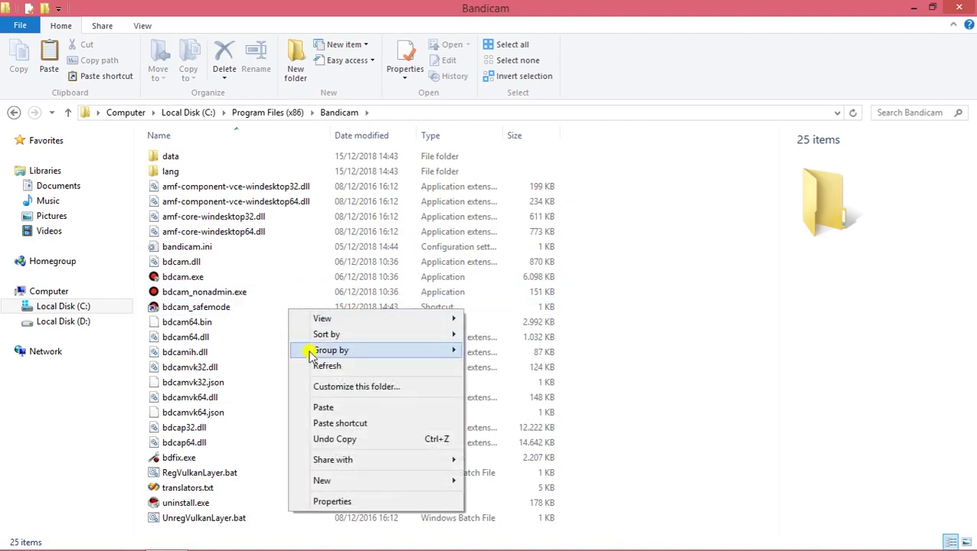
{"action": "left_click", "coordinate": [327, 410]}
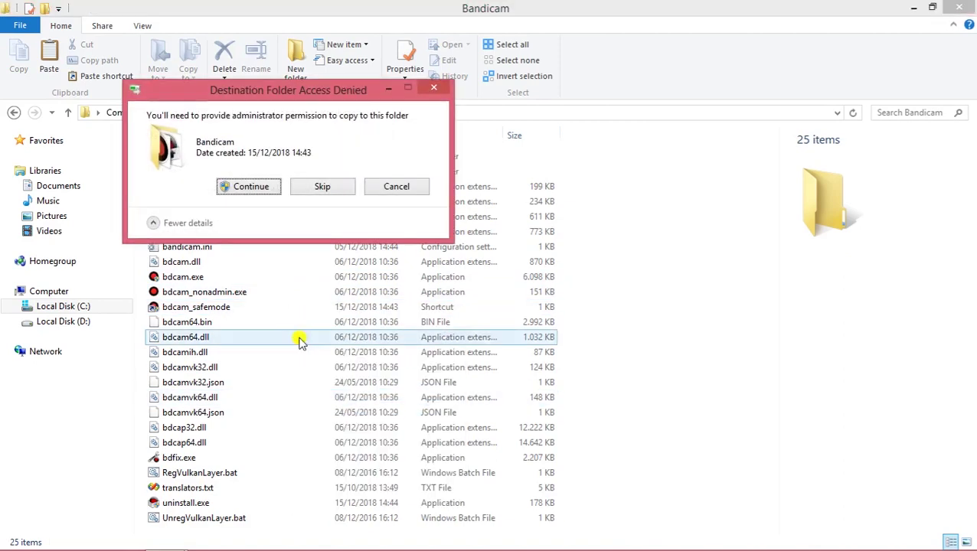
{"action": "left_click", "coordinate": [238, 189]}
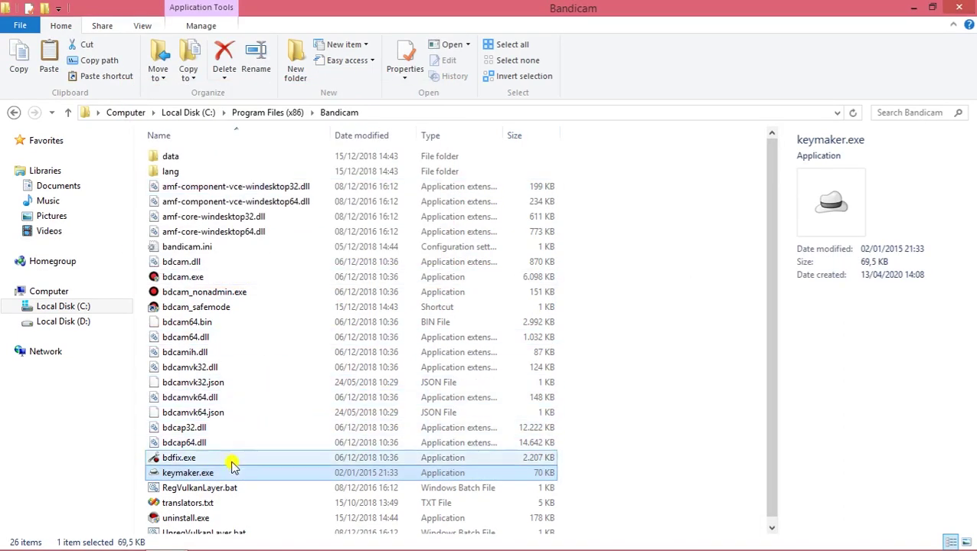
Run the copied keymaker.exe as administrator and register Bandicam with an e-mail address.
{"action": "right_click", "coordinate": [193, 478]}
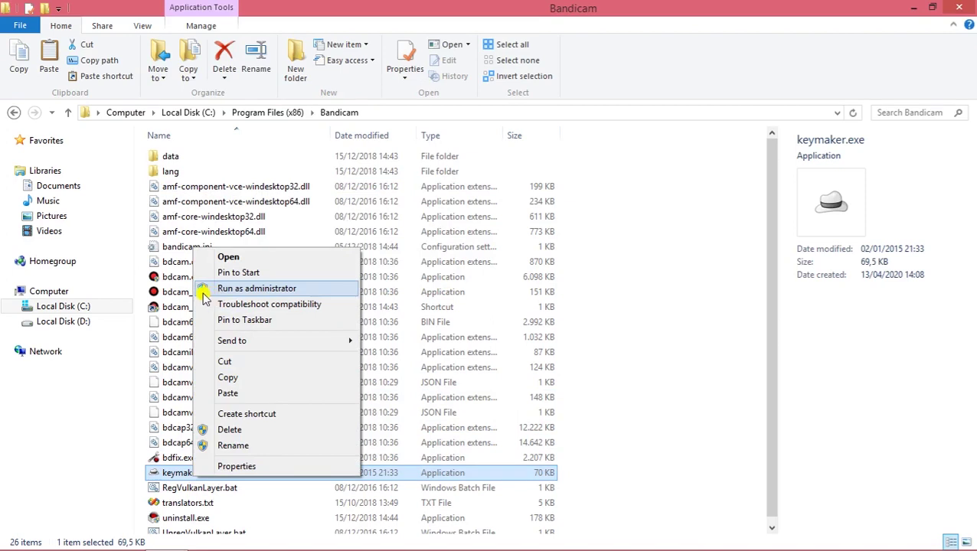
{"action": "left_click", "coordinate": [268, 290]}
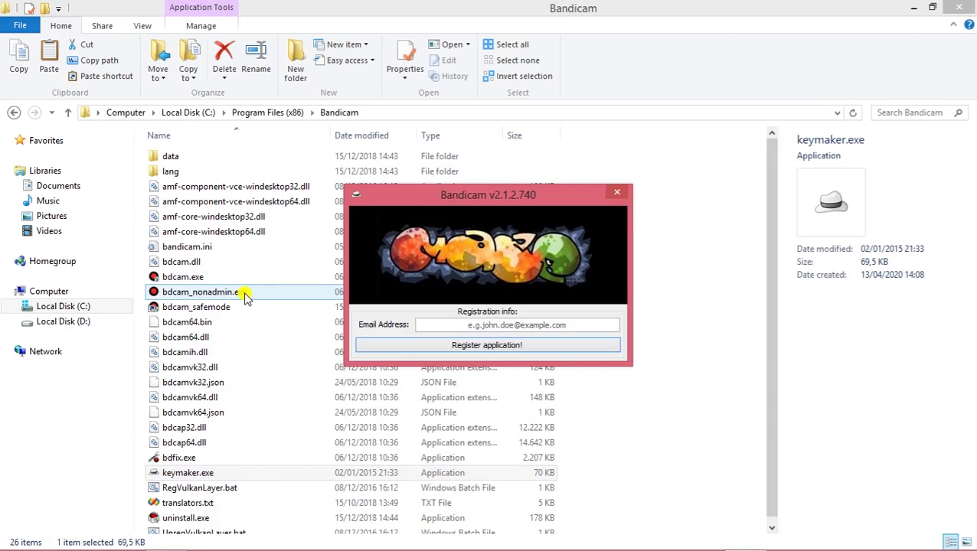
{"action": "left_click", "coordinate": [504, 325]}
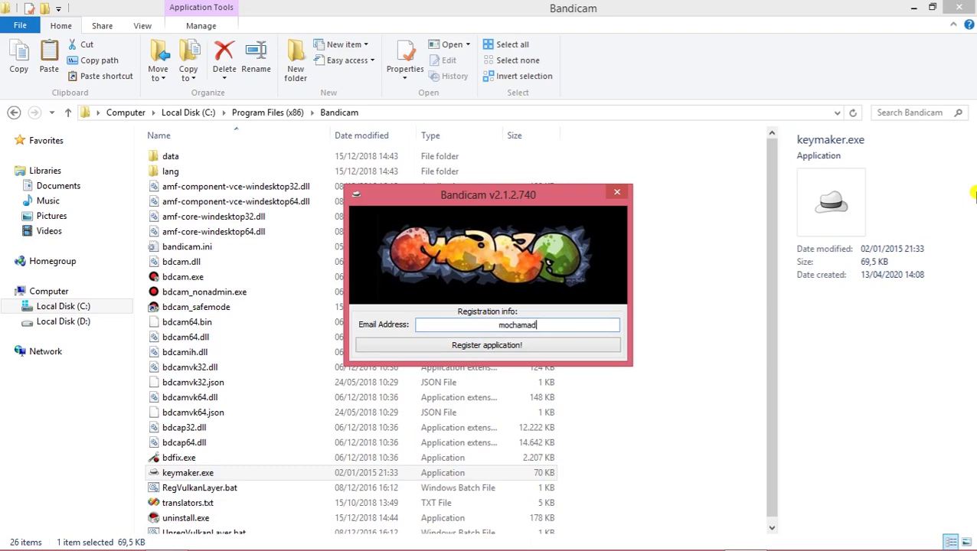
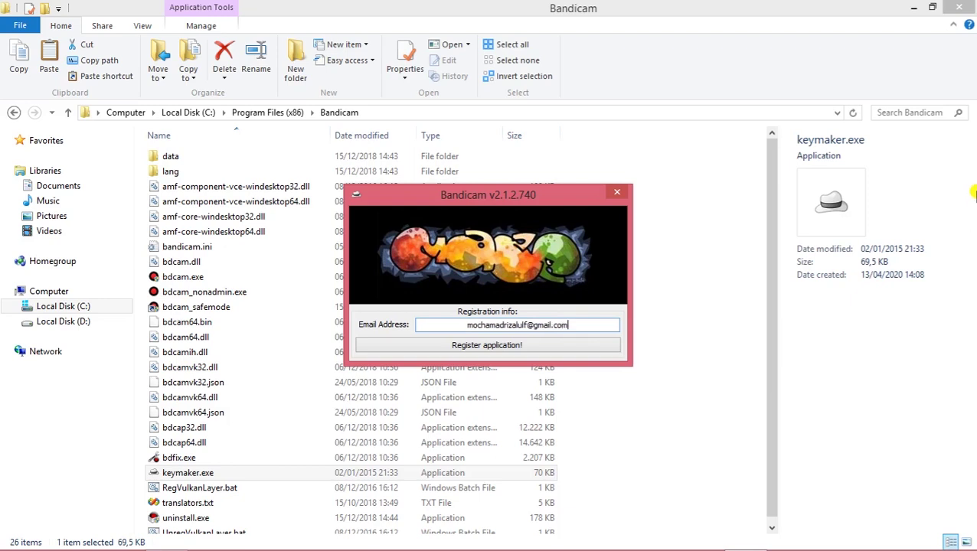
{"action": "left_click", "coordinate": [534, 350]}
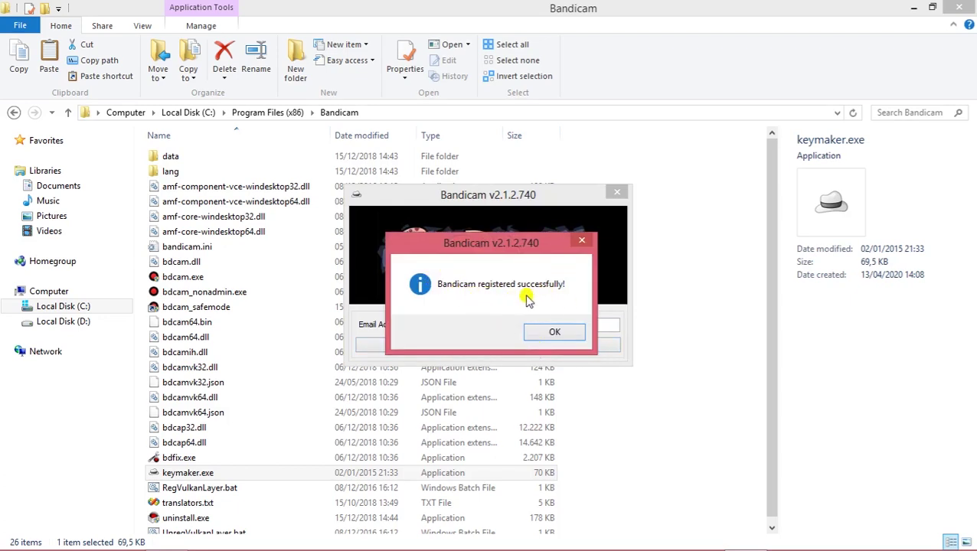
Dismiss the registration success message and close the keymaker and the Bandicam folder.
{"action": "left_click", "coordinate": [551, 332]}
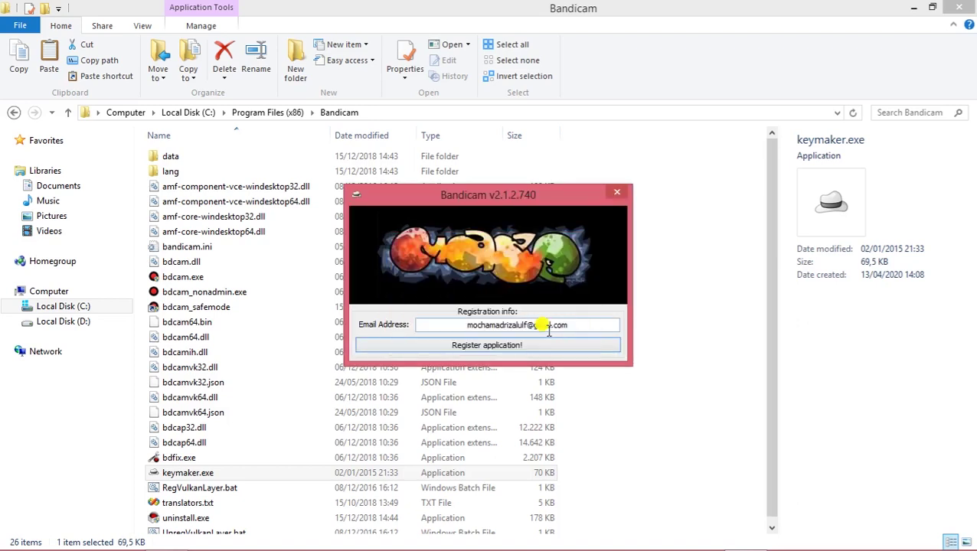
{"action": "left_click", "coordinate": [618, 197]}
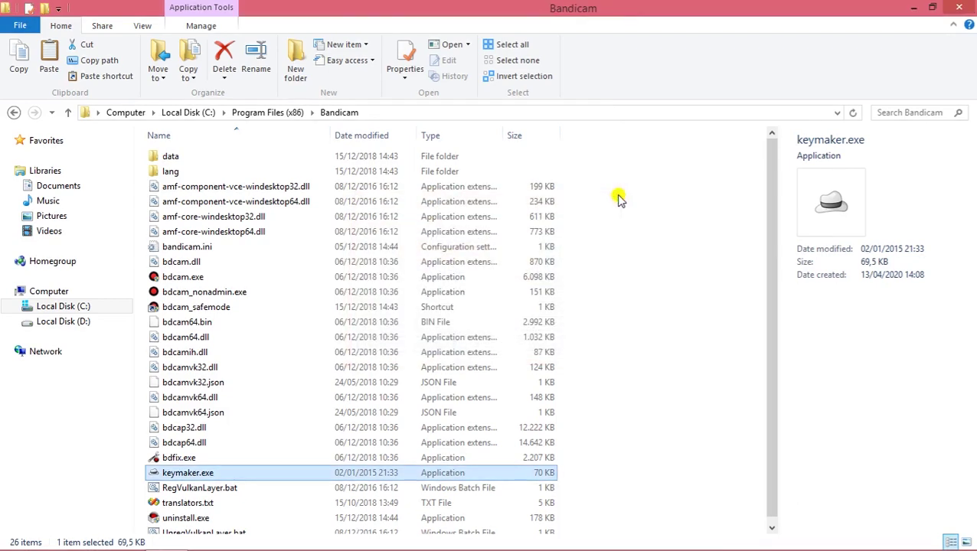
{"action": "left_click", "coordinate": [963, 8]}
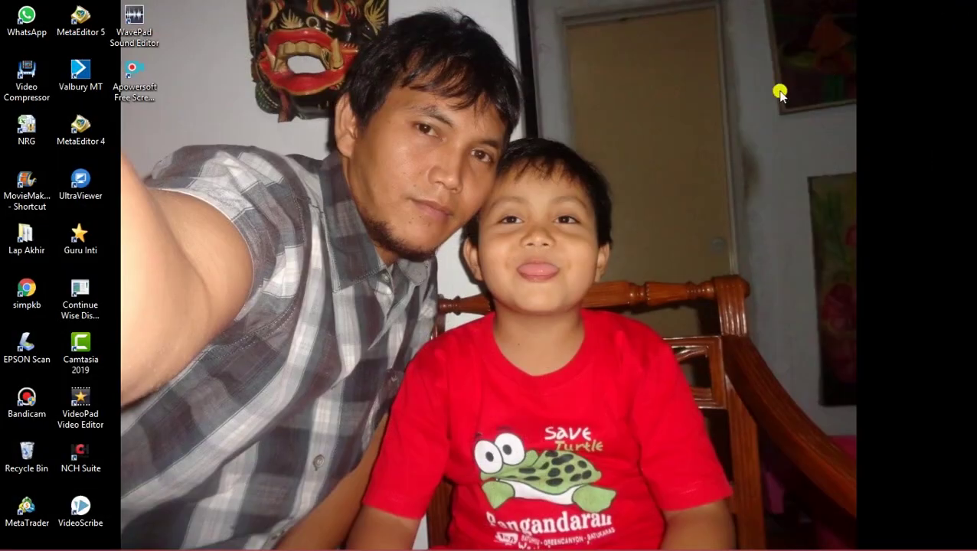
Launch Bandicam from its desktop shortcut and shift its window left.
{"action": "left_click", "coordinate": [38, 398]}
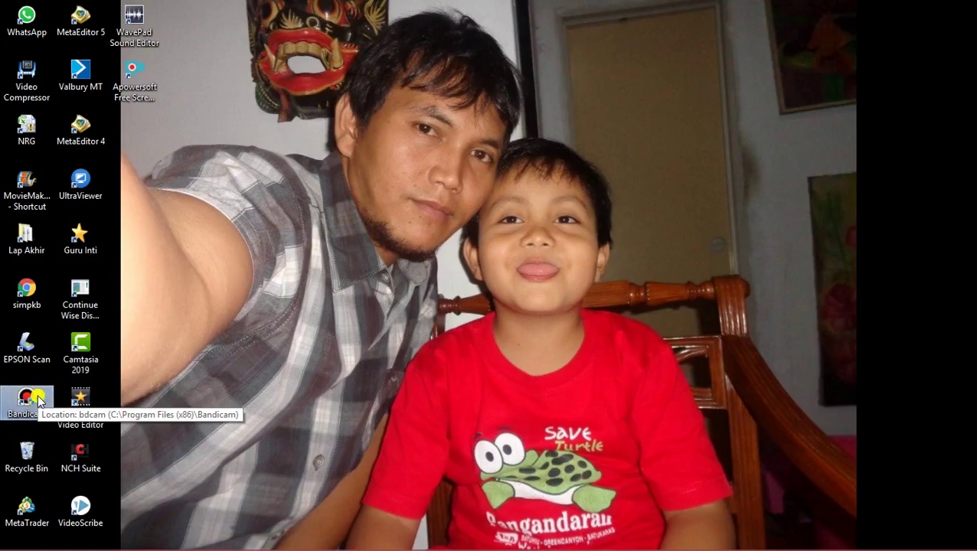
{"action": "double_click", "coordinate": [38, 400]}
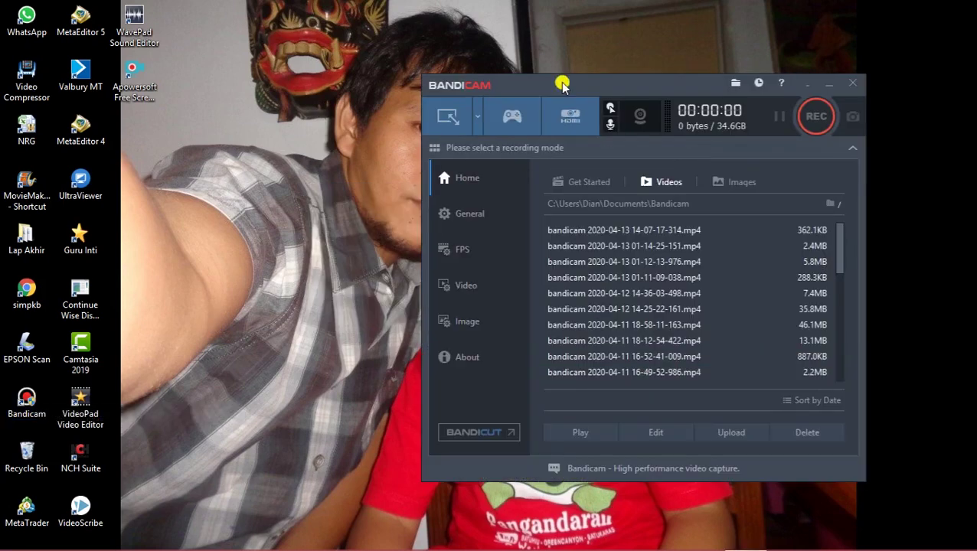
{"action": "left_click_drag", "start_coordinate": [563, 82], "coordinate": [492, 93]}
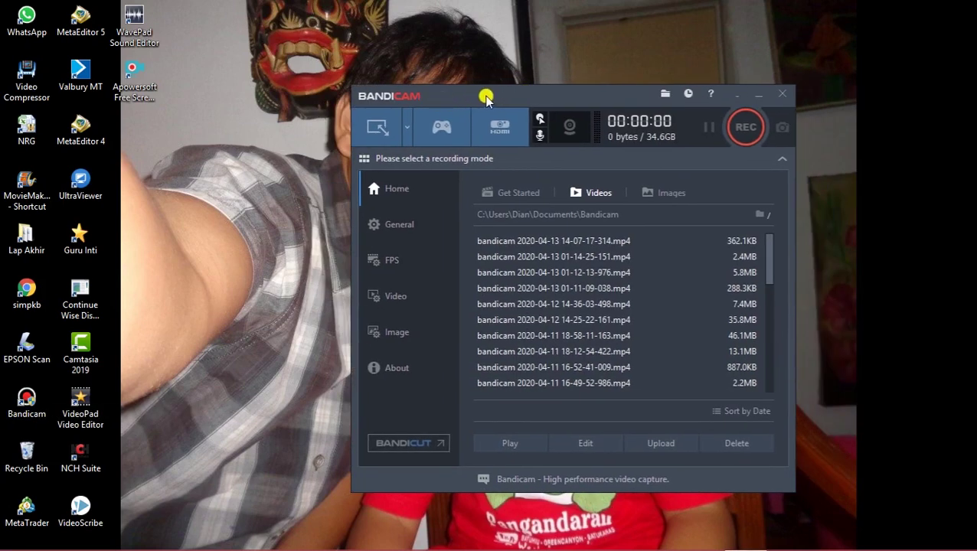
{"action": "left_click_drag", "start_coordinate": [483, 95], "coordinate": [460, 91]}
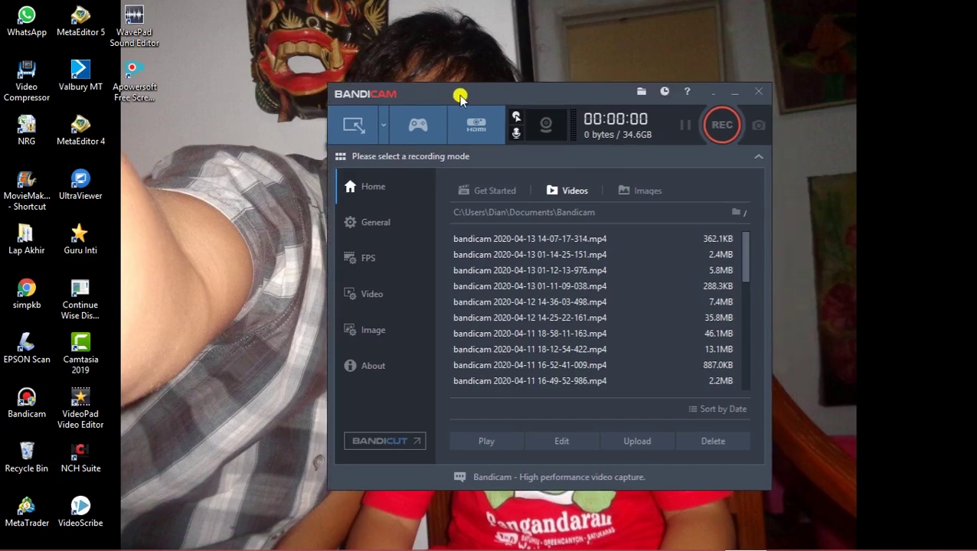
Record a roughly 12-second screen area, saving a 788.5KB clip, and close the frame.
{"action": "left_click", "coordinate": [716, 131]}
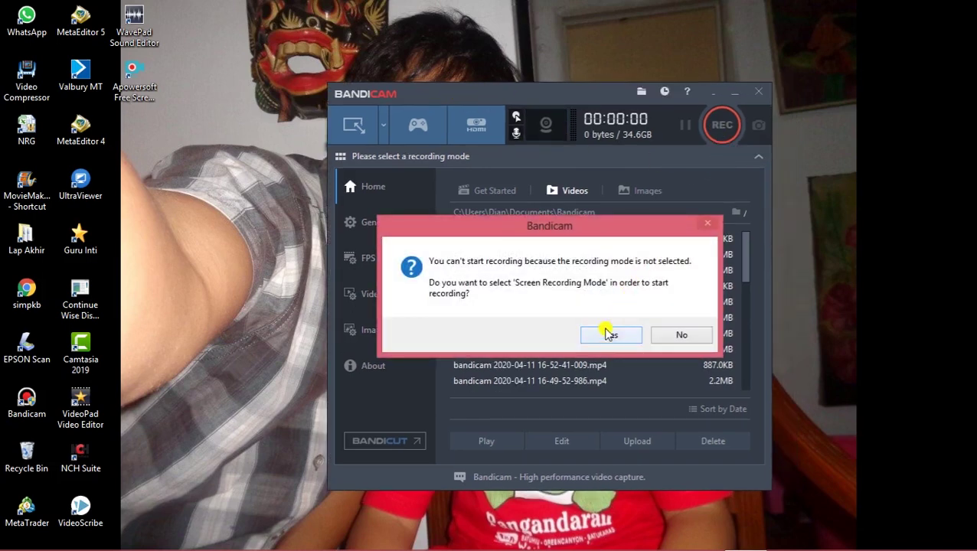
{"action": "left_click", "coordinate": [608, 335]}
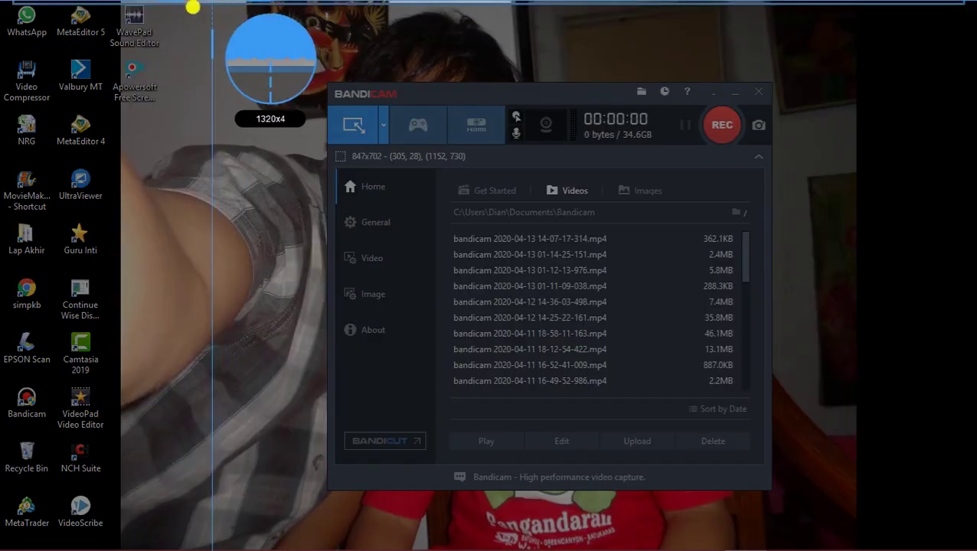
{"action": "left_click_drag", "start_coordinate": [204, 29], "coordinate": [818, 522]}
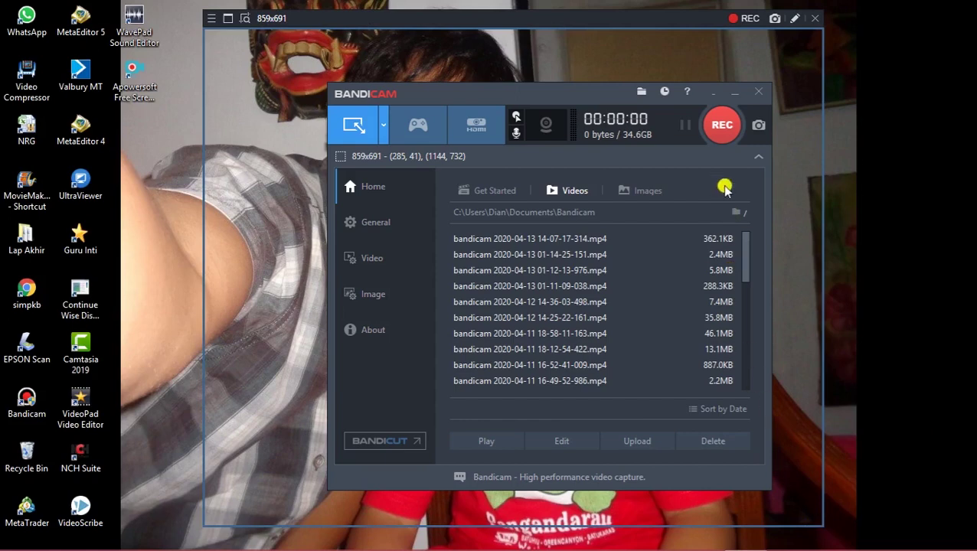
{"action": "left_click", "coordinate": [723, 123]}
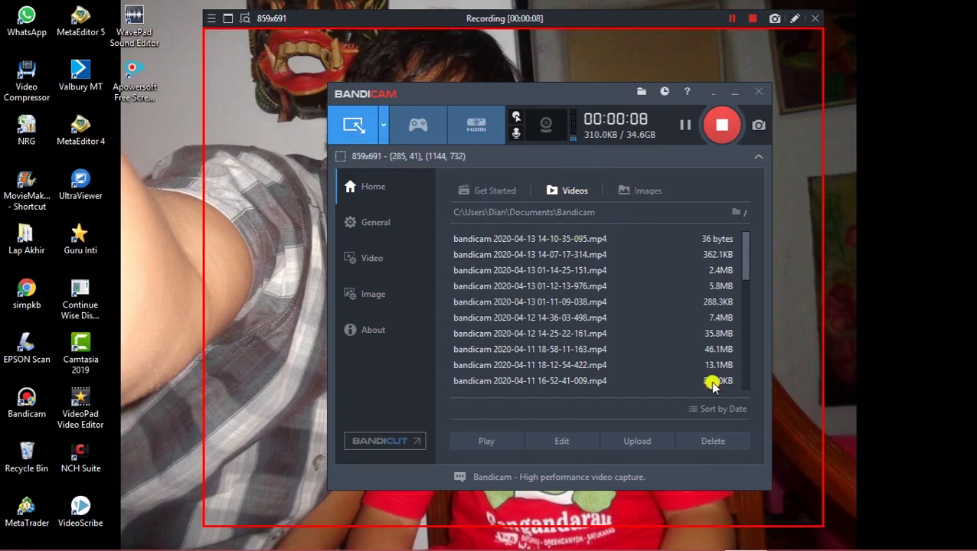
{"action": "left_click_drag", "start_coordinate": [526, 97], "coordinate": [512, 101]}
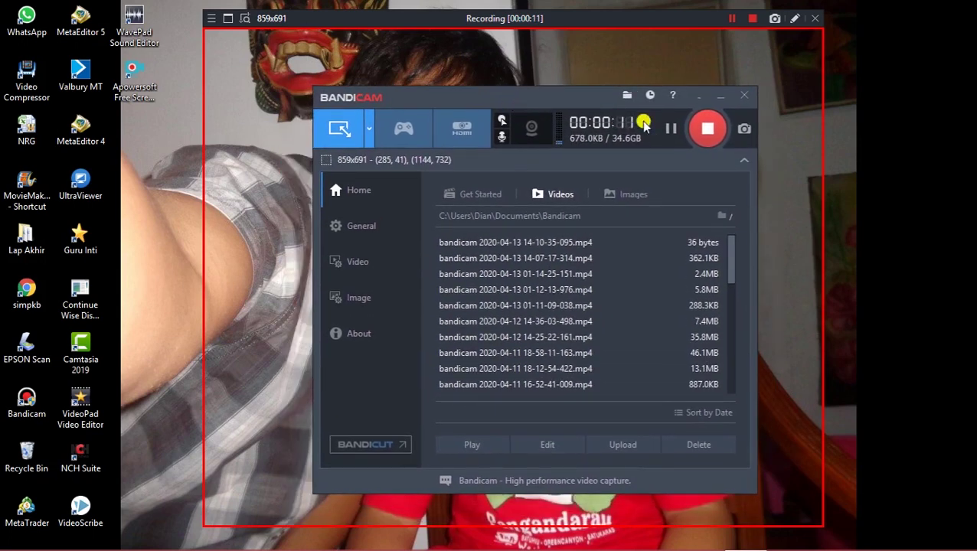
{"action": "left_click", "coordinate": [707, 128]}
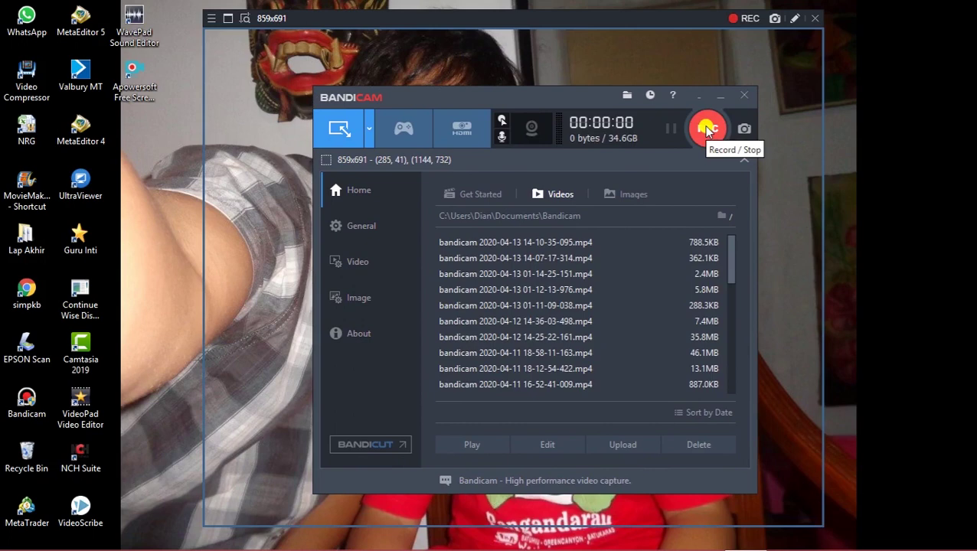
{"action": "left_click", "coordinate": [814, 19]}
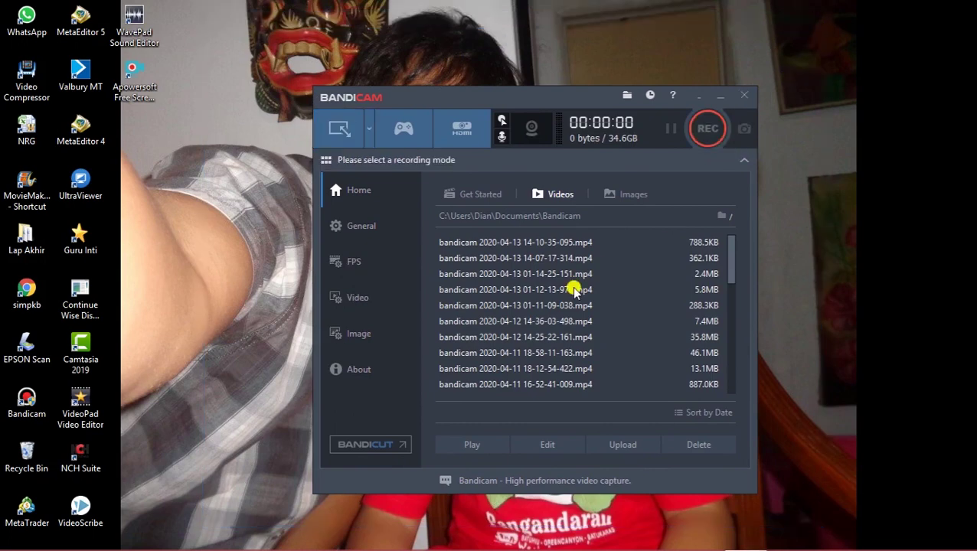
{"action": "double_click", "coordinate": [544, 243]}
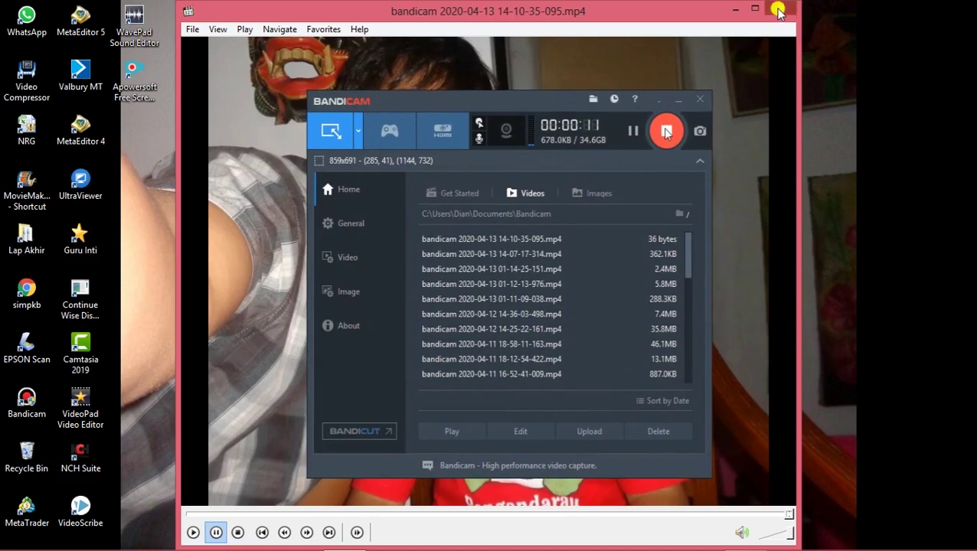
{"action": "left_click", "coordinate": [777, 11]}
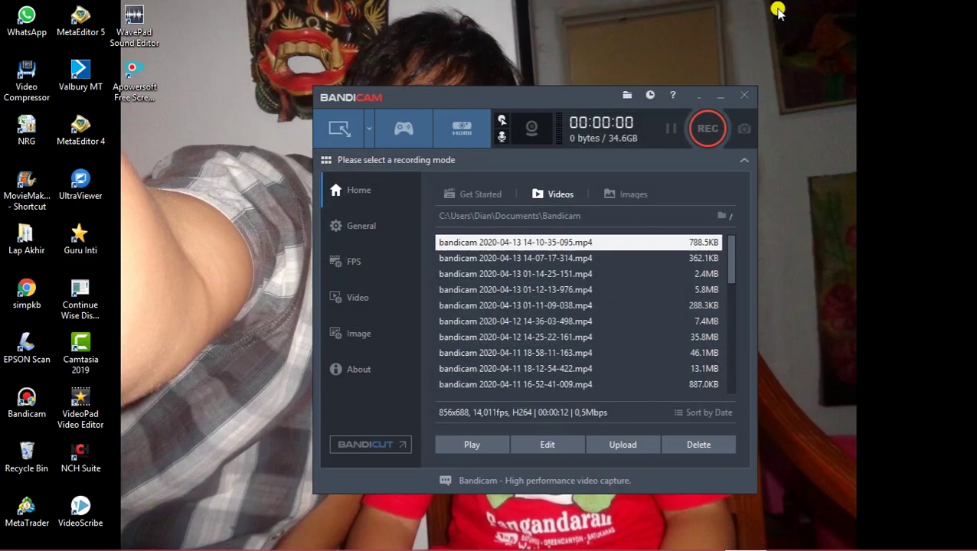
{"action": "left_click", "coordinate": [745, 96]}
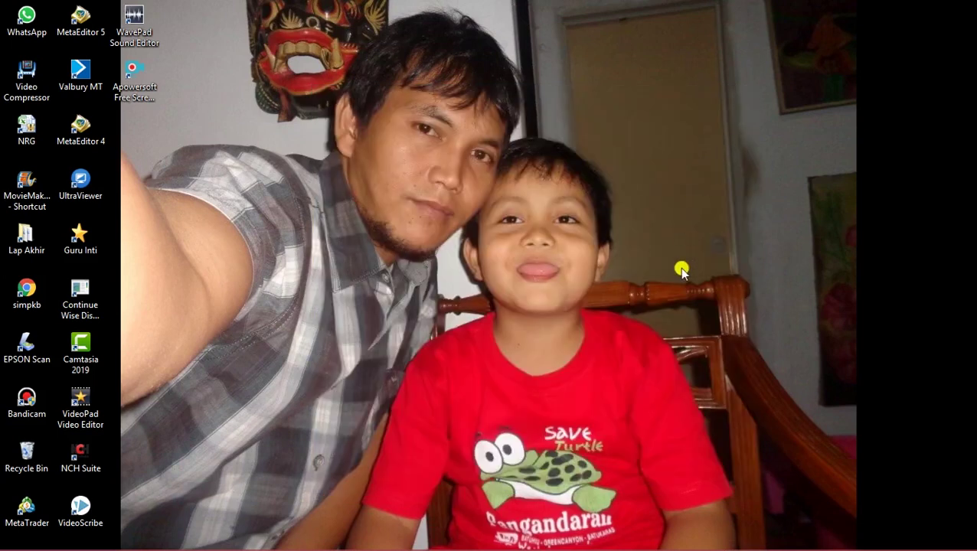